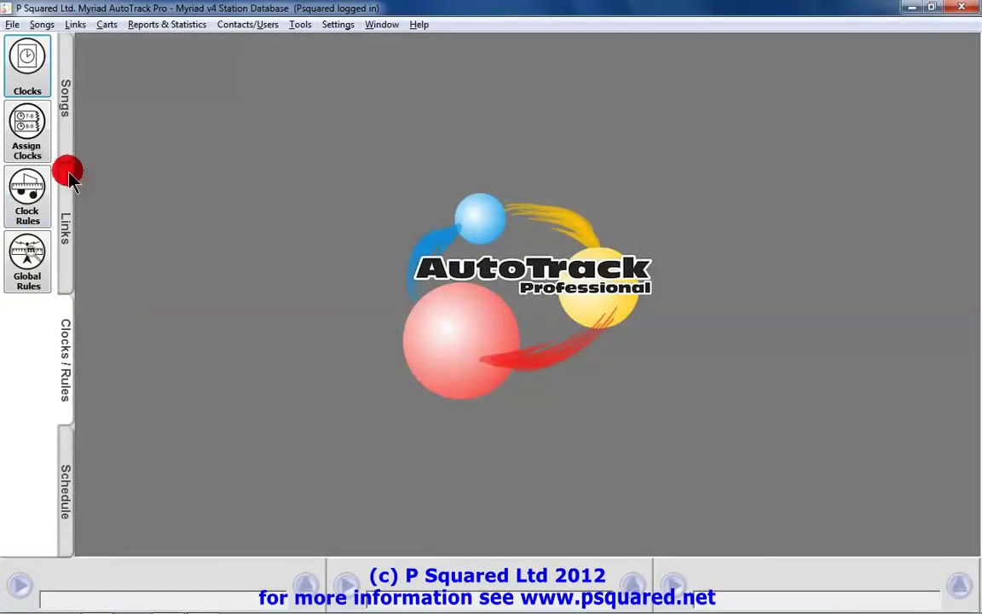
# - Open List Clock Assignments from the Assign Clocks sidebar button to see the Def "Main" entry
pyautogui.click(29, 123)
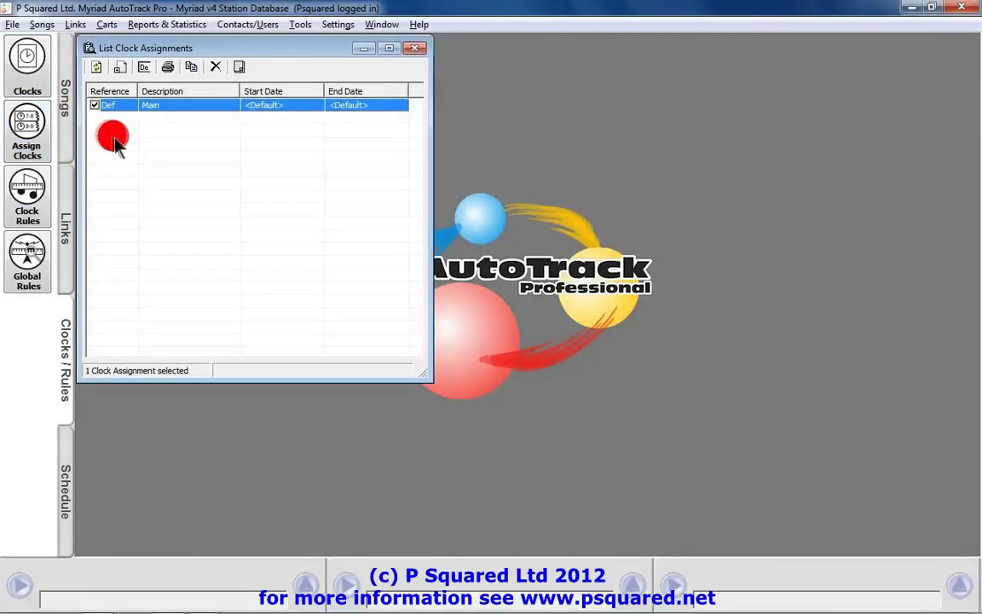
pyautogui.click(166, 130)
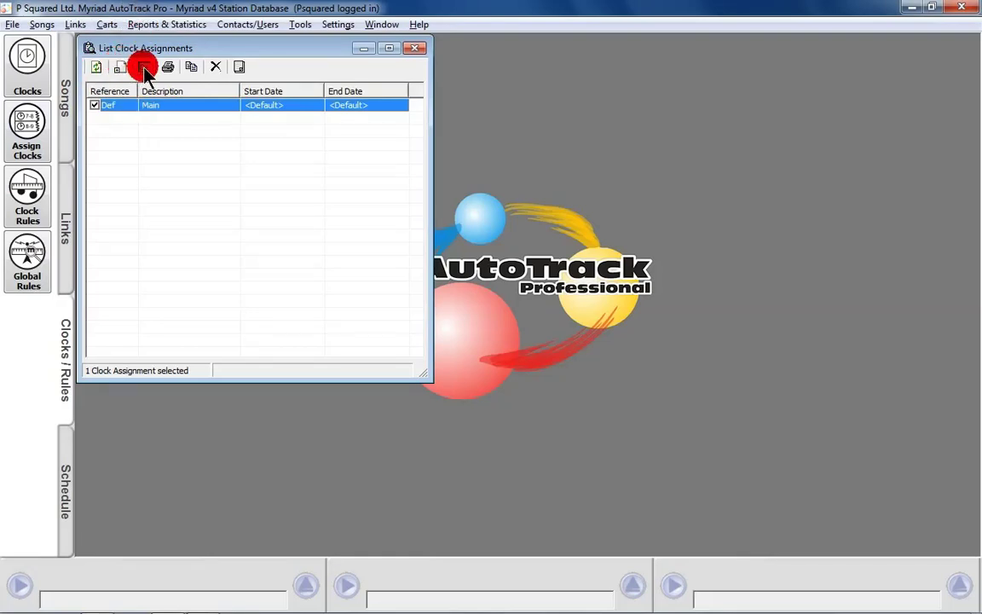
pyautogui.click(242, 68)
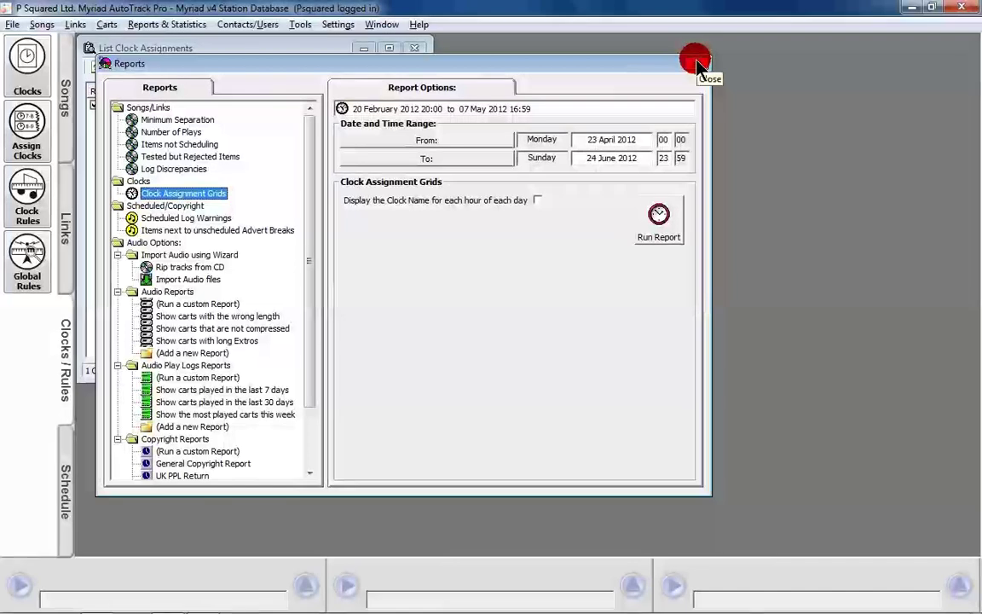
pyautogui.click(697, 65)
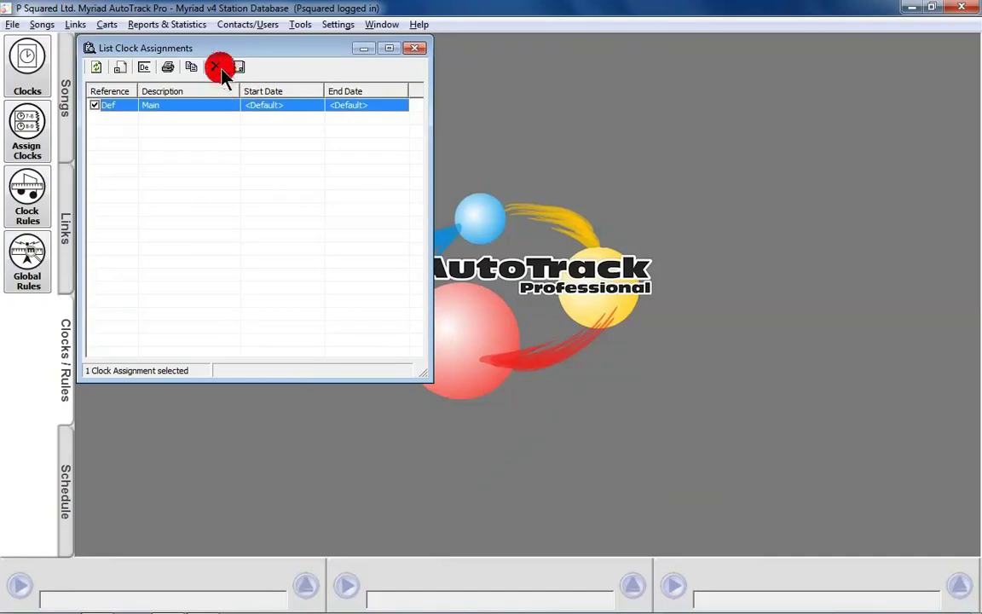
# - Open the Def assignment maximized, review Monday–Thursday hourly clocks, then return to the Week grid
pyautogui.doubleClick(207, 113)
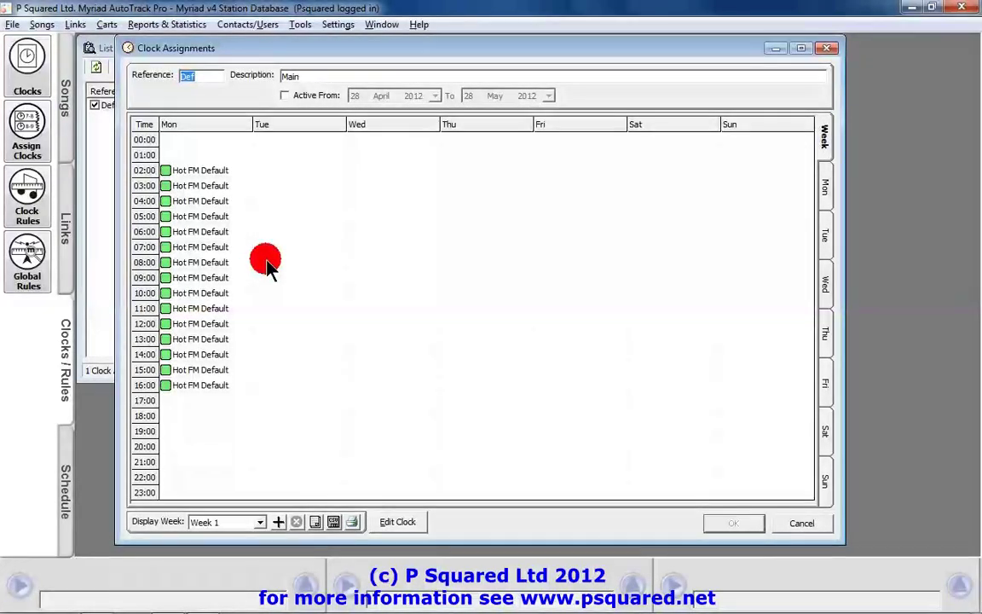
pyautogui.click(802, 47)
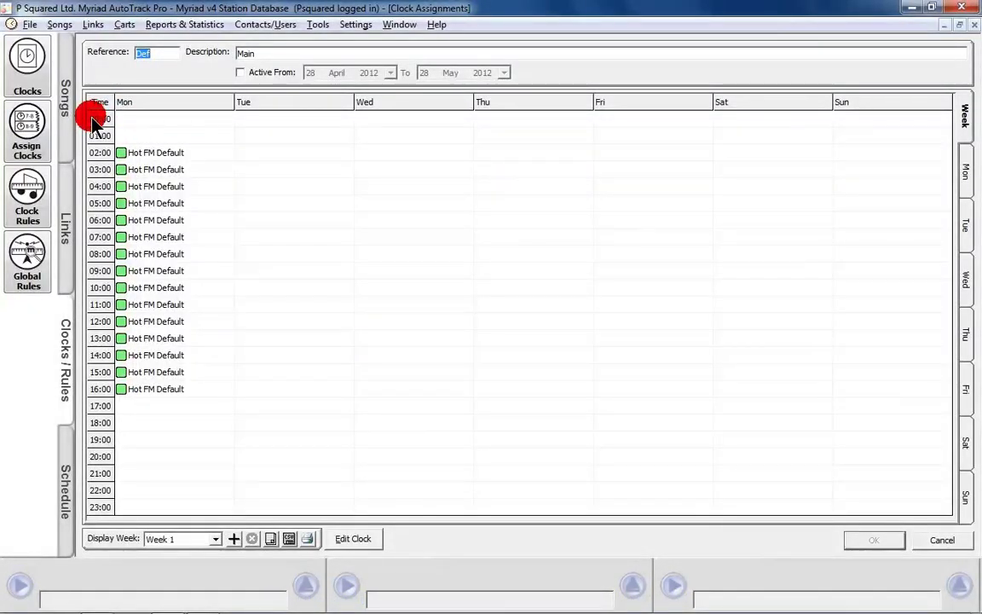
pyautogui.click(966, 181)
pyautogui.click(959, 226)
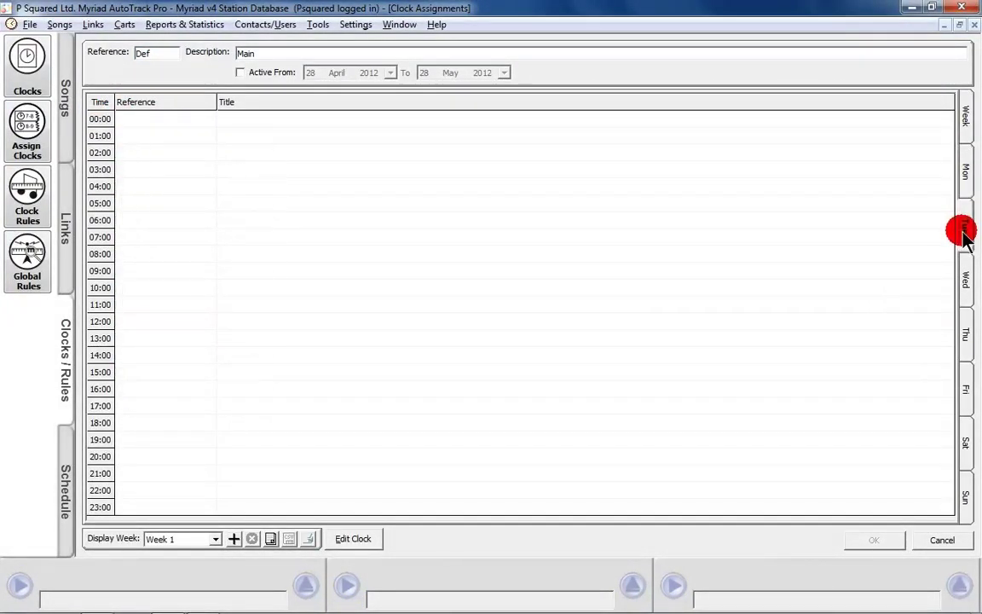
pyautogui.click(958, 282)
pyautogui.click(959, 341)
pyautogui.click(966, 126)
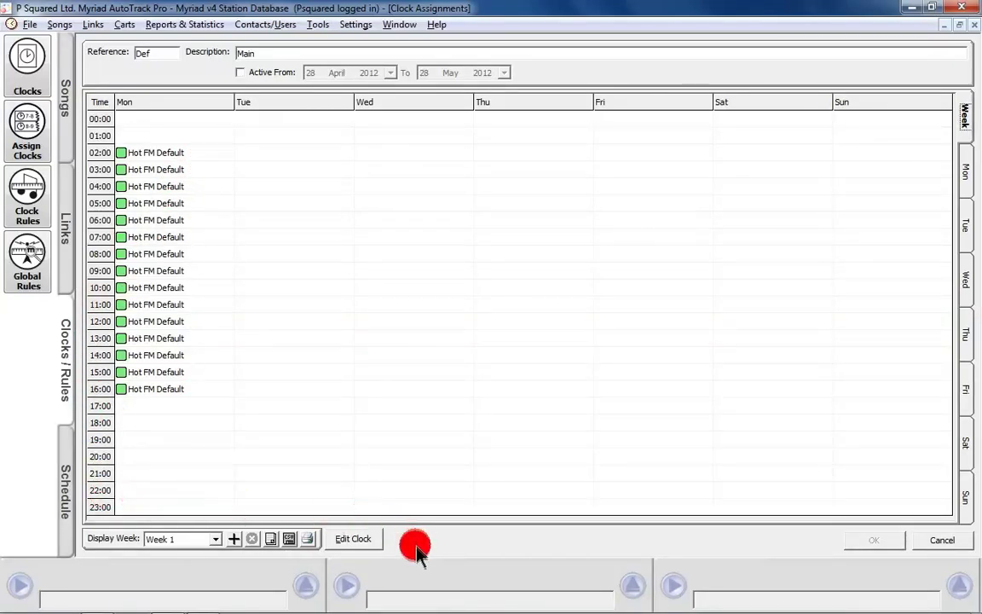
pyautogui.click(215, 538)
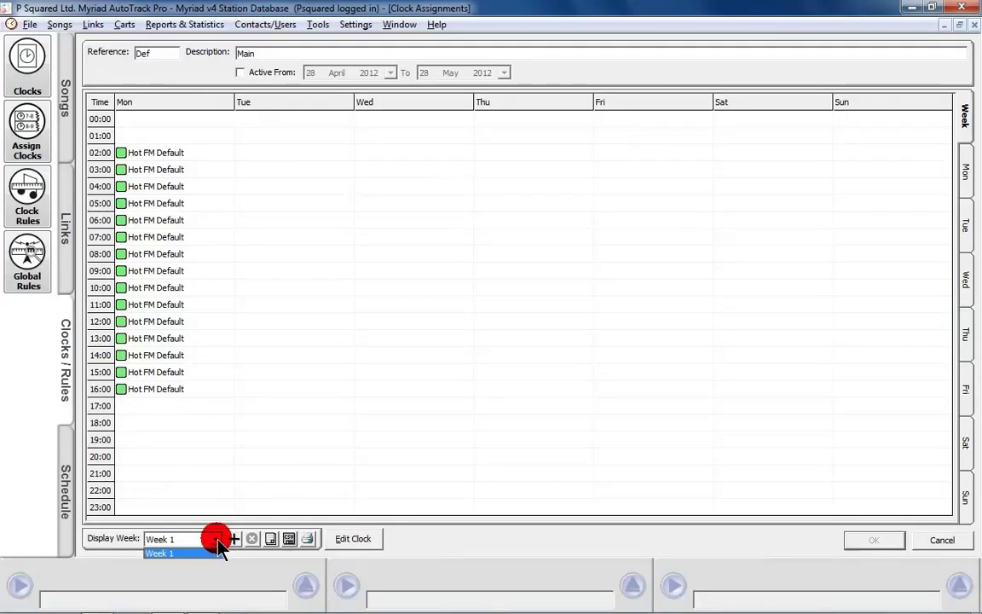
pyautogui.click(214, 539)
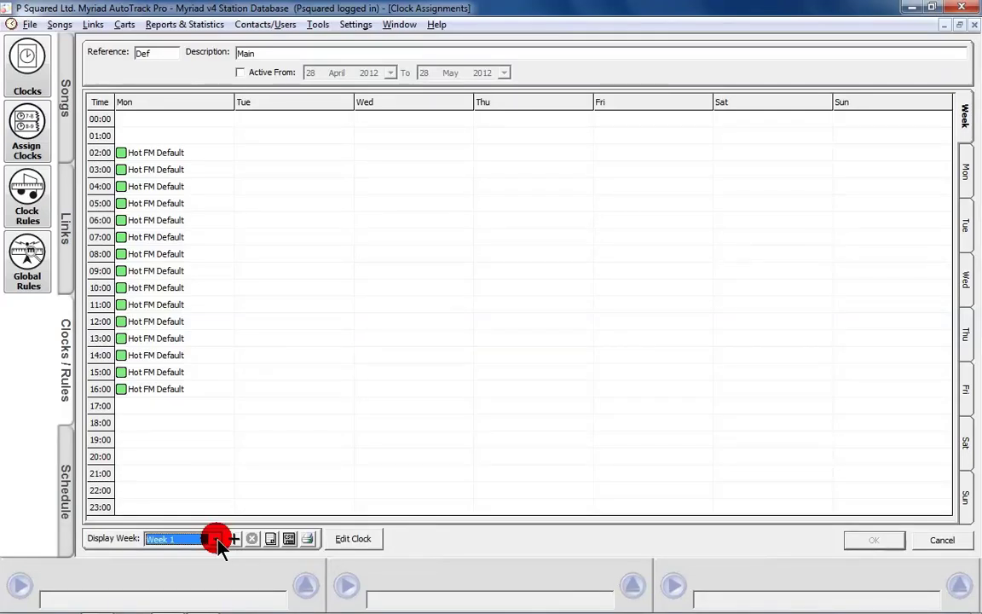
pyautogui.click(270, 541)
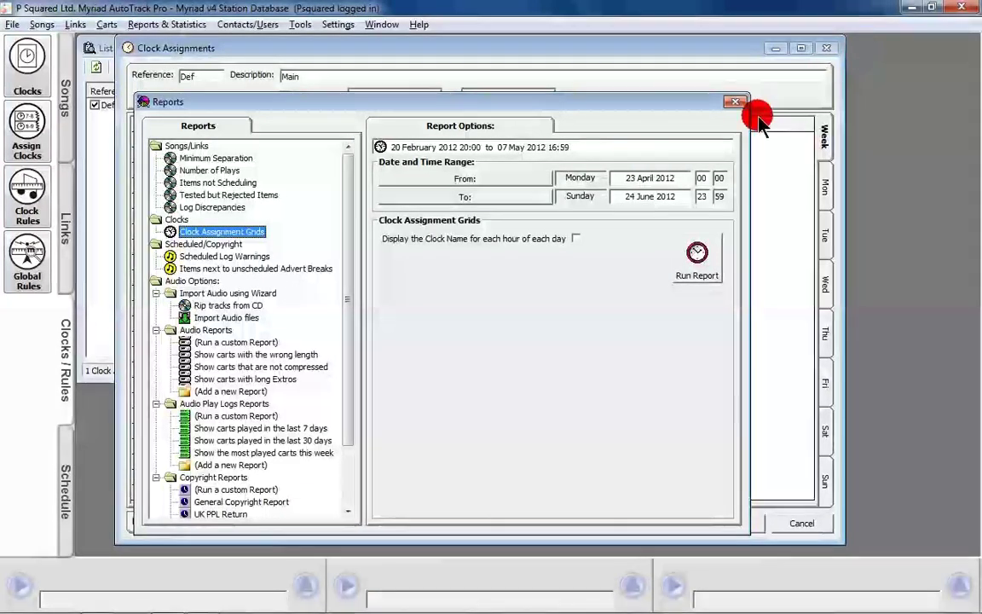
pyautogui.click(731, 103)
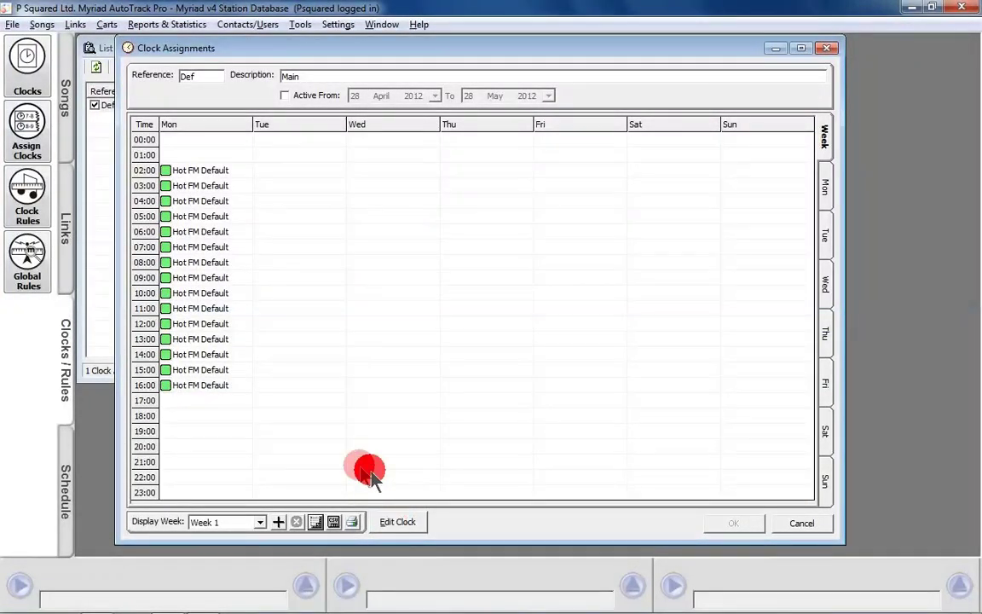
# - Assign the Def (Hot FM Default) clock to every hour, Monday–Sunday 00:00–23:00
pyautogui.click(205, 307)
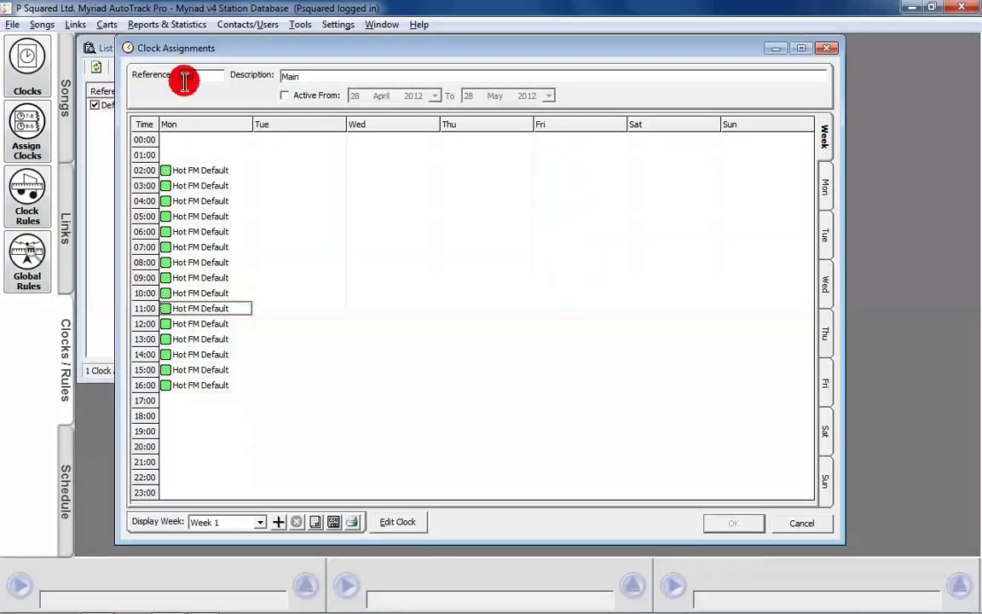
pyautogui.moveTo(169, 141); pyautogui.dragTo(729, 499)
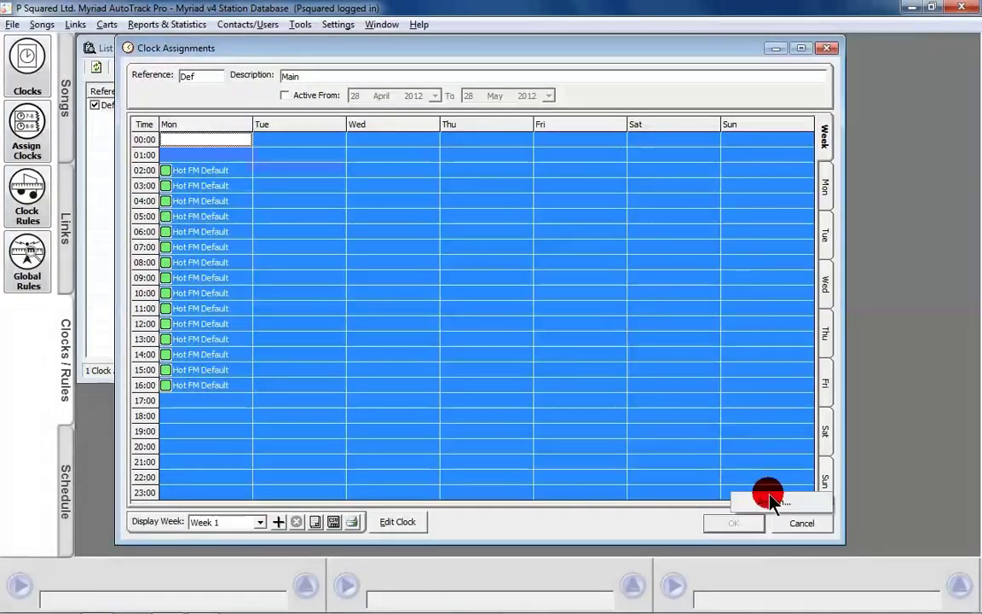
pyautogui.rightClick(767, 498)
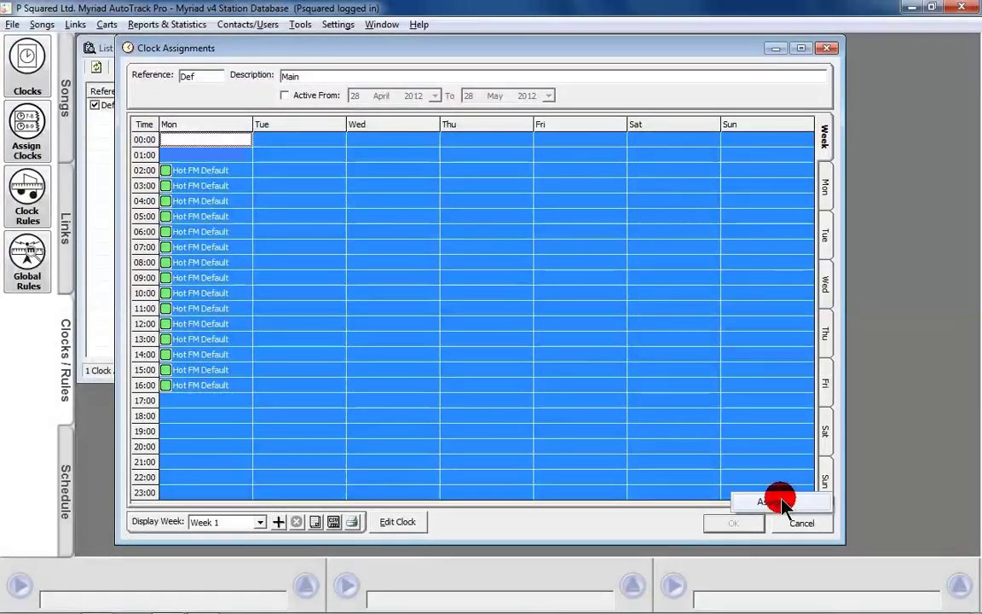
pyautogui.click(779, 501)
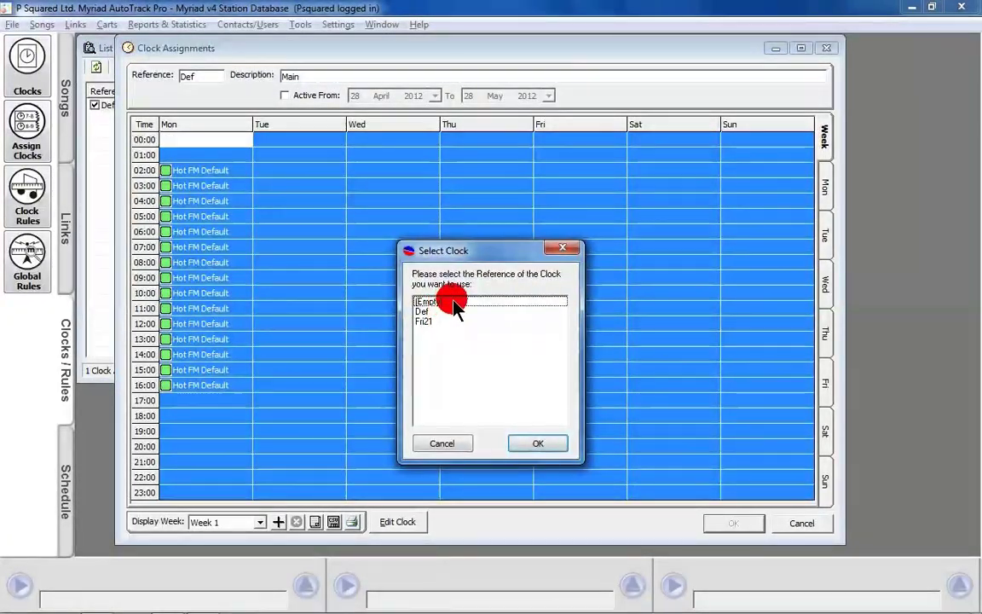
pyautogui.click(426, 312)
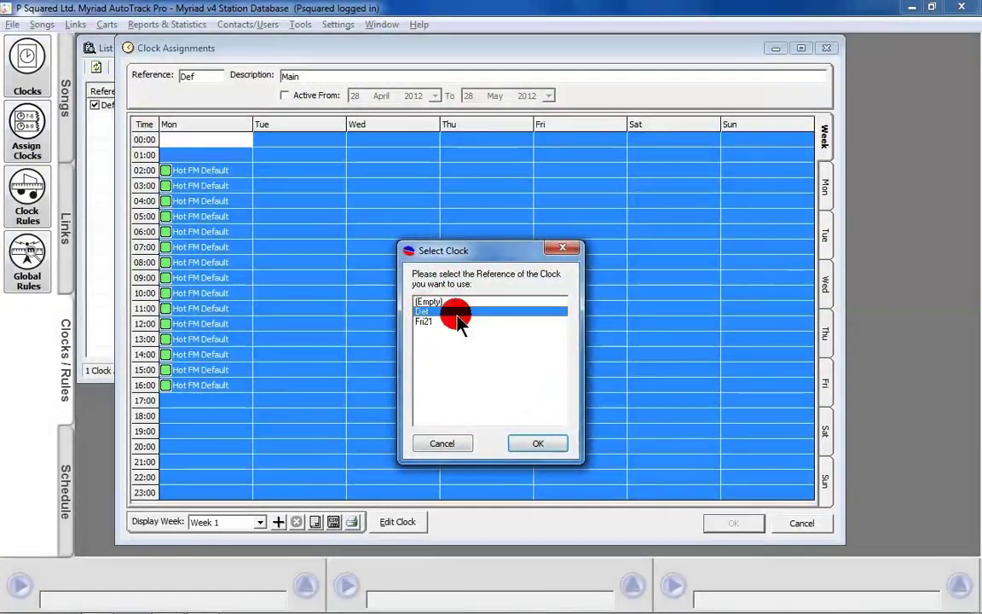
pyautogui.click(436, 314)
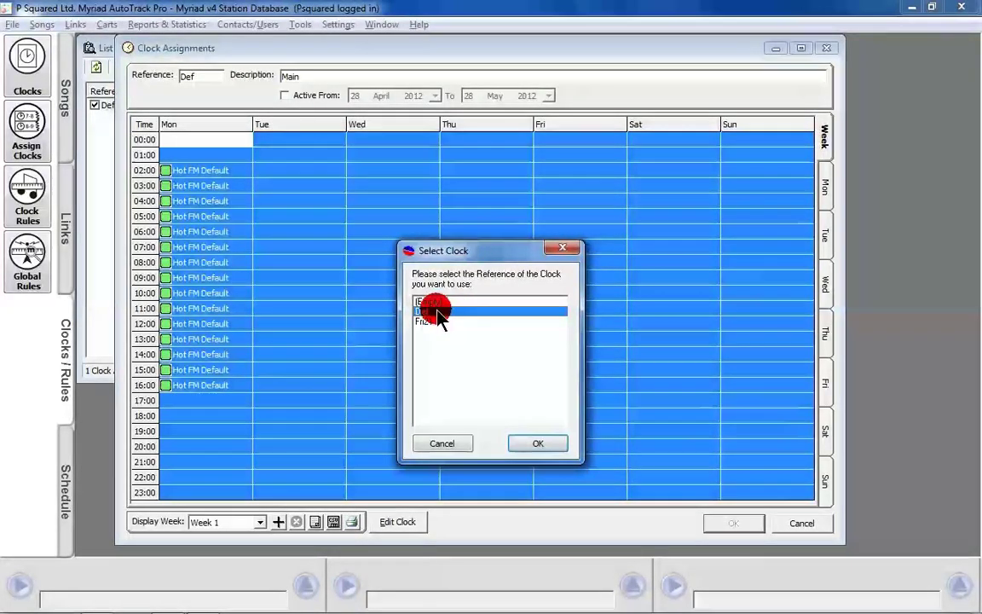
pyautogui.click(531, 444)
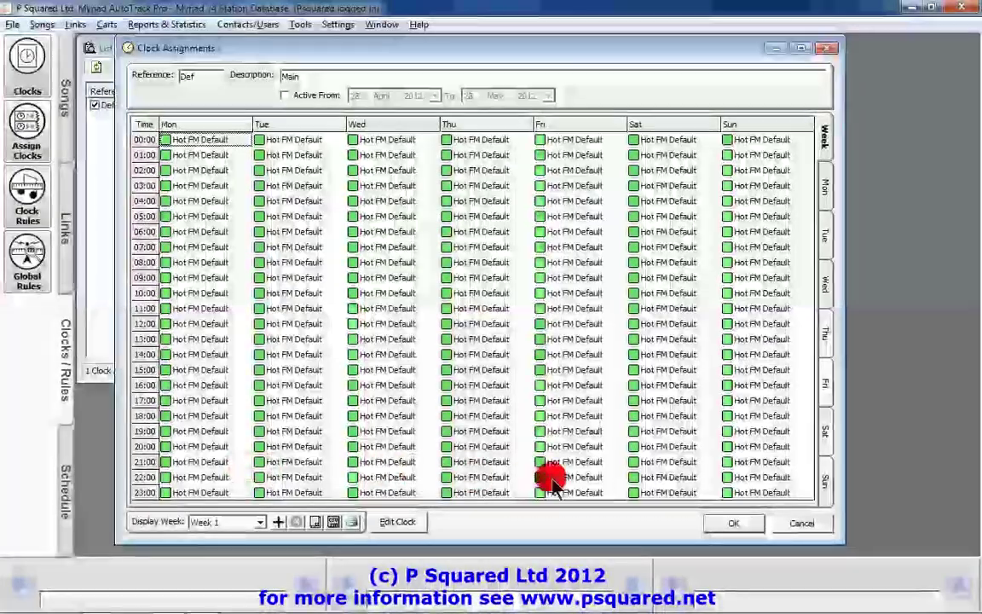
# - Put the Fri21 (Friday Night Party) clock at Friday 21:00 and accept the weekly assignments
pyautogui.click(565, 447)
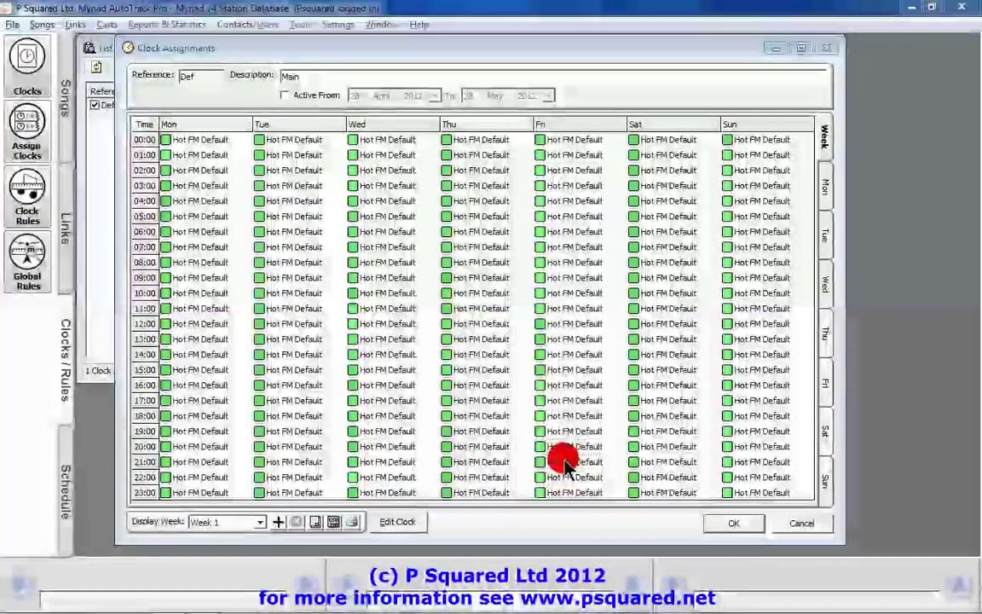
pyautogui.doubleClick(566, 456)
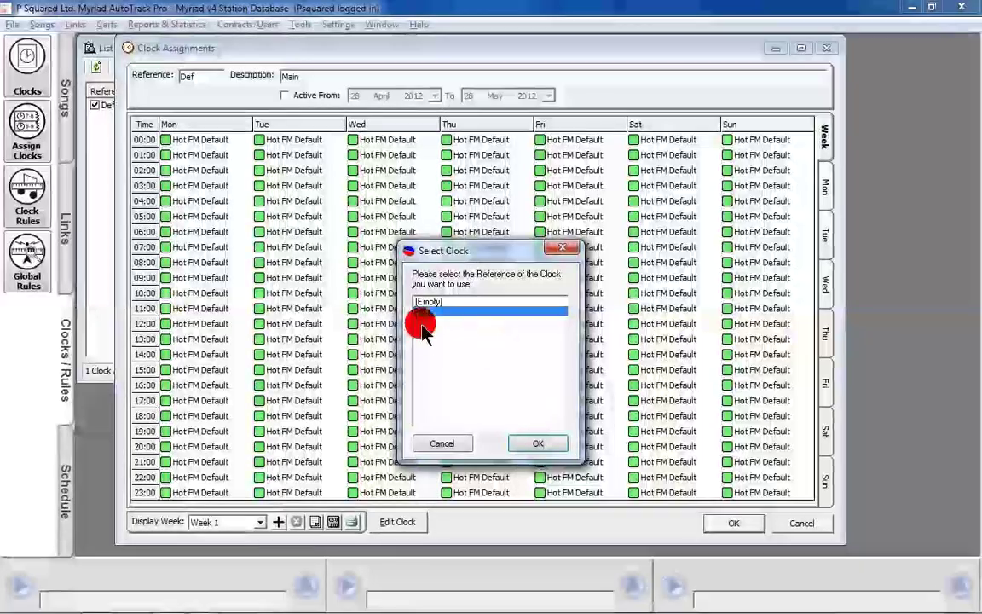
pyautogui.click(424, 322)
pyautogui.click(522, 442)
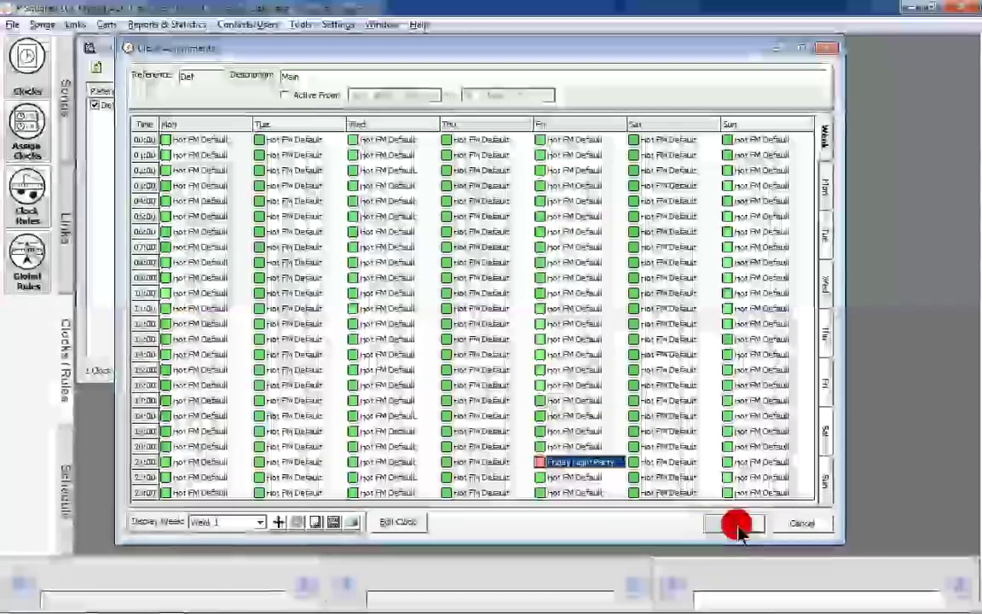
pyautogui.click(735, 523)
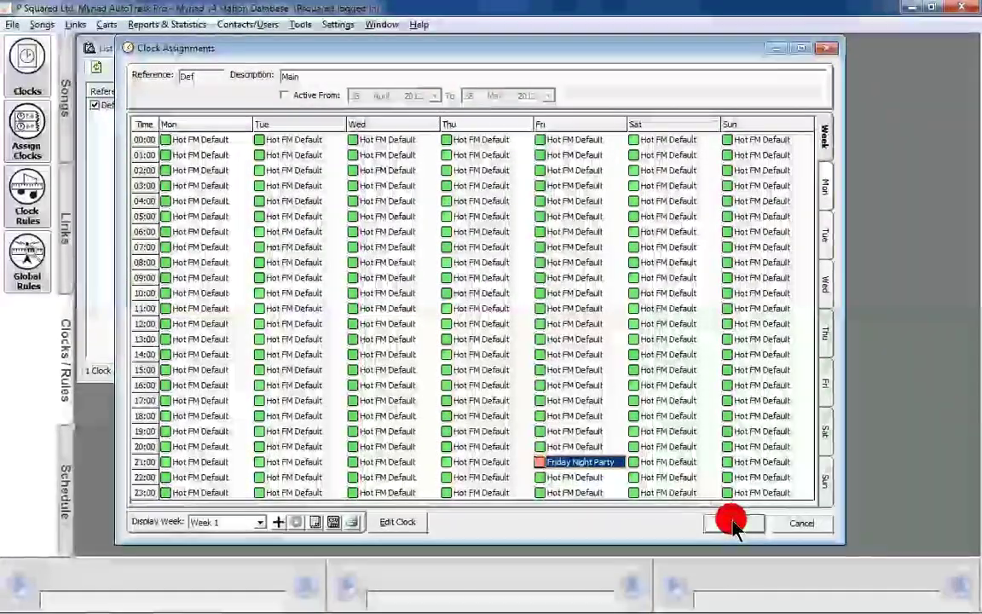
pyautogui.click(370, 246)
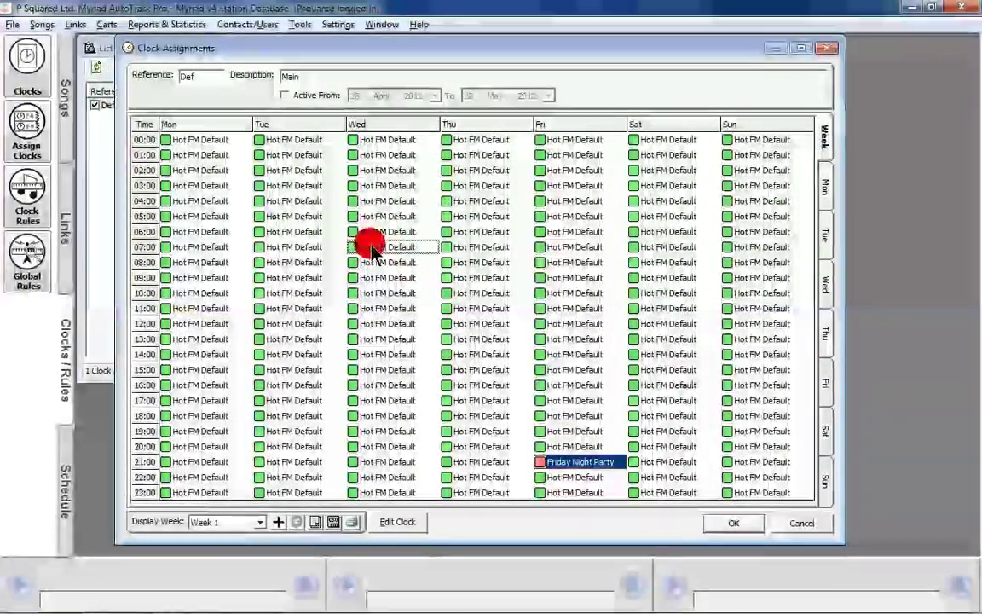
pyautogui.moveTo(372, 290); pyautogui.dragTo(377, 372)
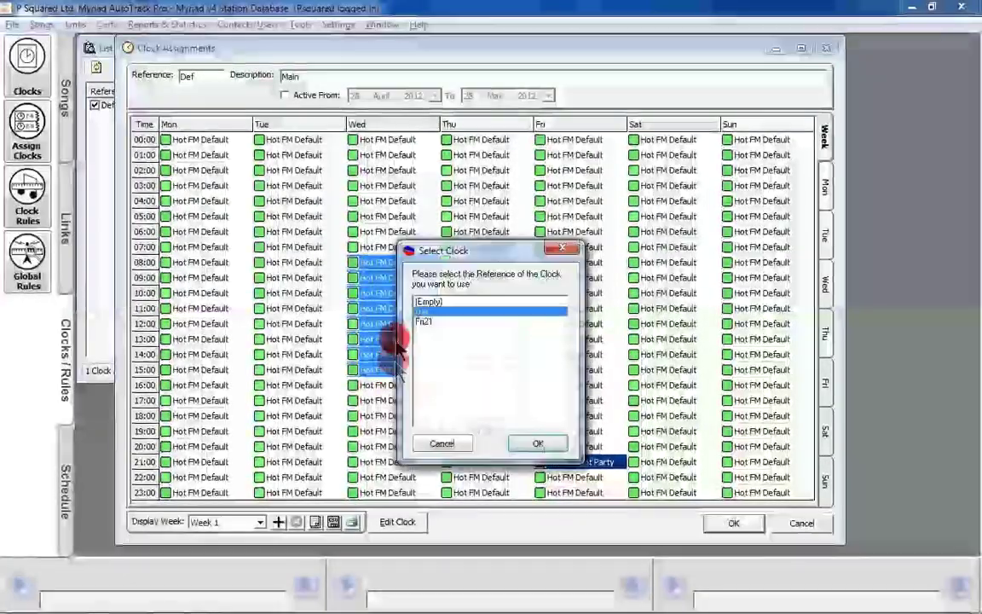
pyautogui.click(421, 314)
pyautogui.click(542, 444)
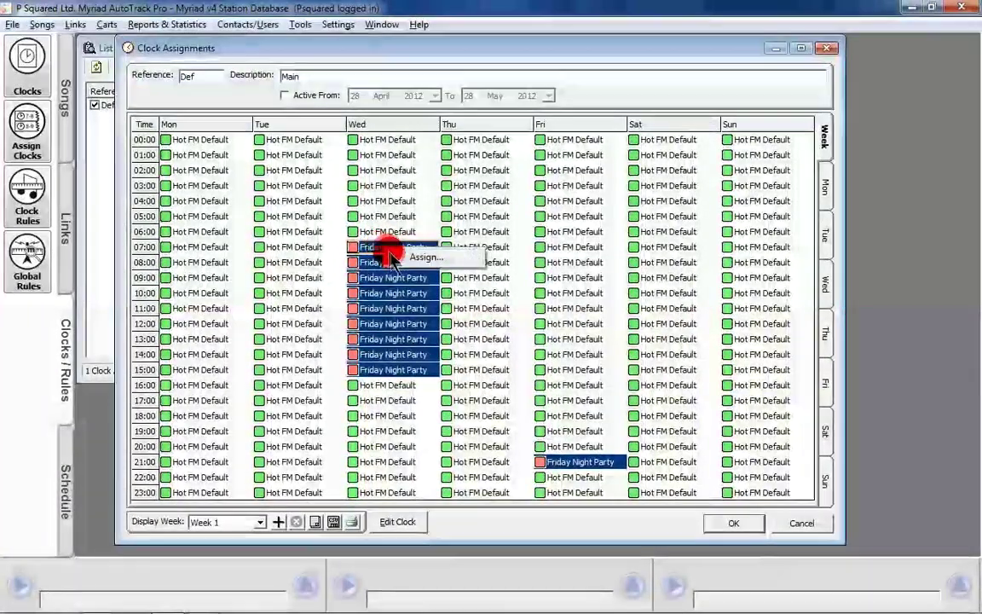
pyautogui.click(418, 256)
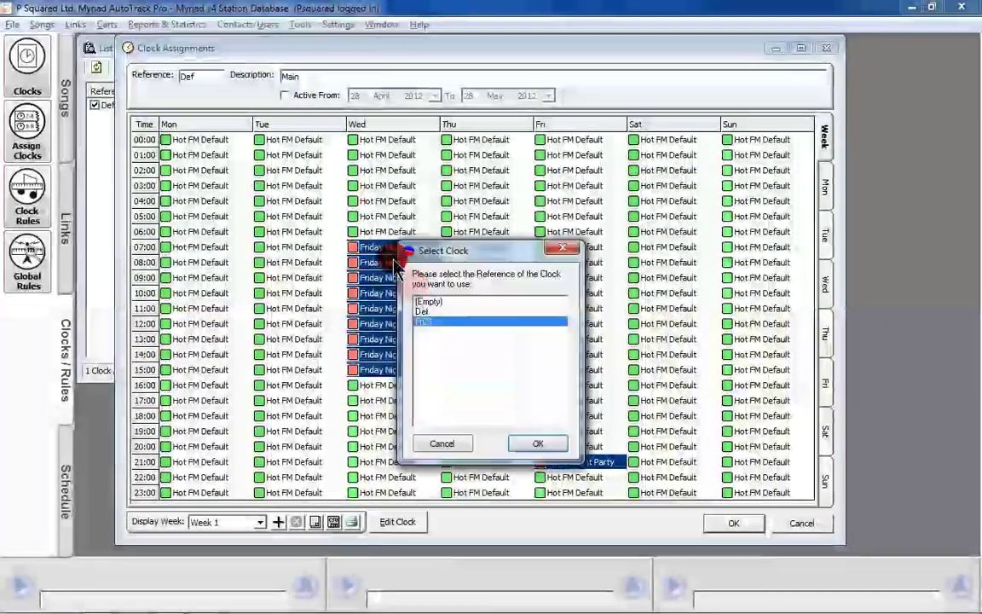
pyautogui.click(441, 321)
pyautogui.press('Up')
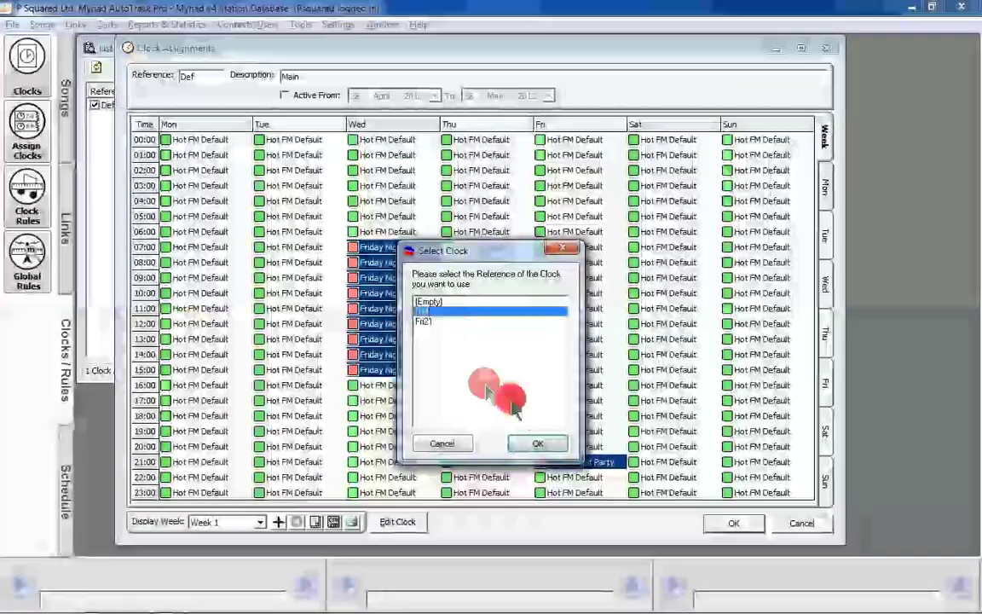
pyautogui.click(528, 450)
pyautogui.moveTo(377, 256); pyautogui.dragTo(388, 372)
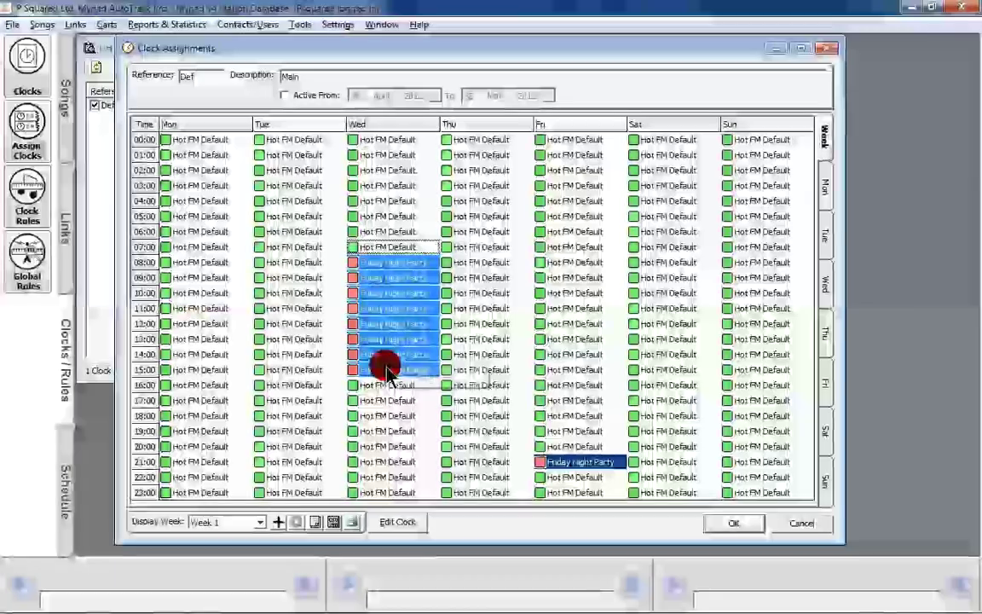
pyautogui.click(444, 312)
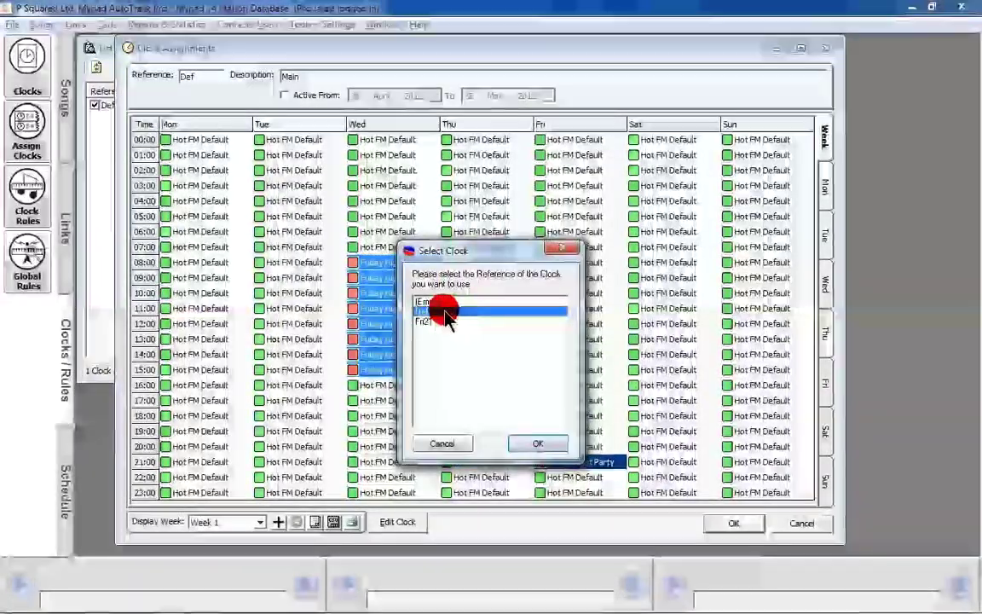
pyautogui.click(524, 445)
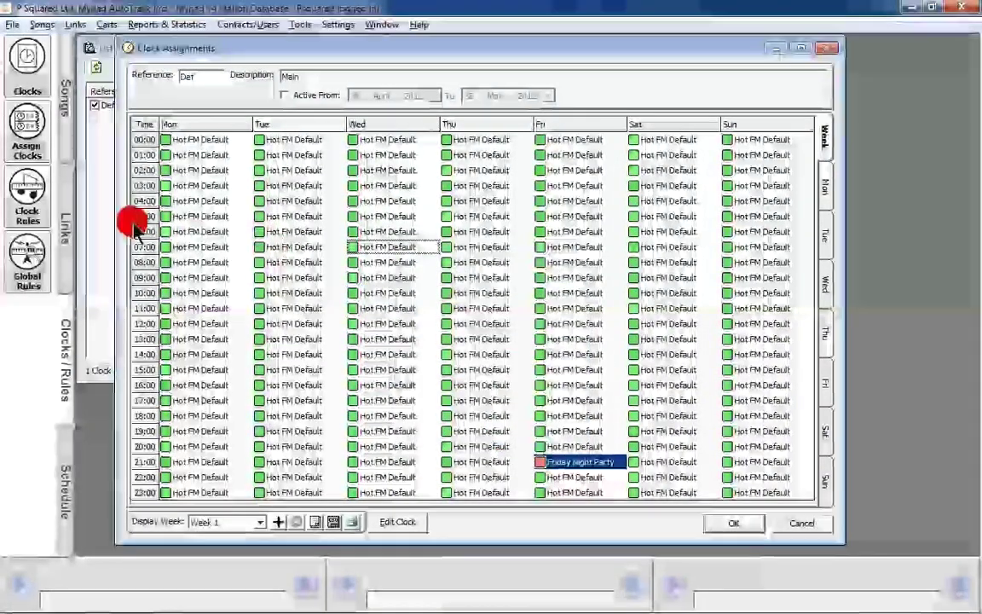
pyautogui.moveTo(176, 234); pyautogui.dragTo(532, 246)
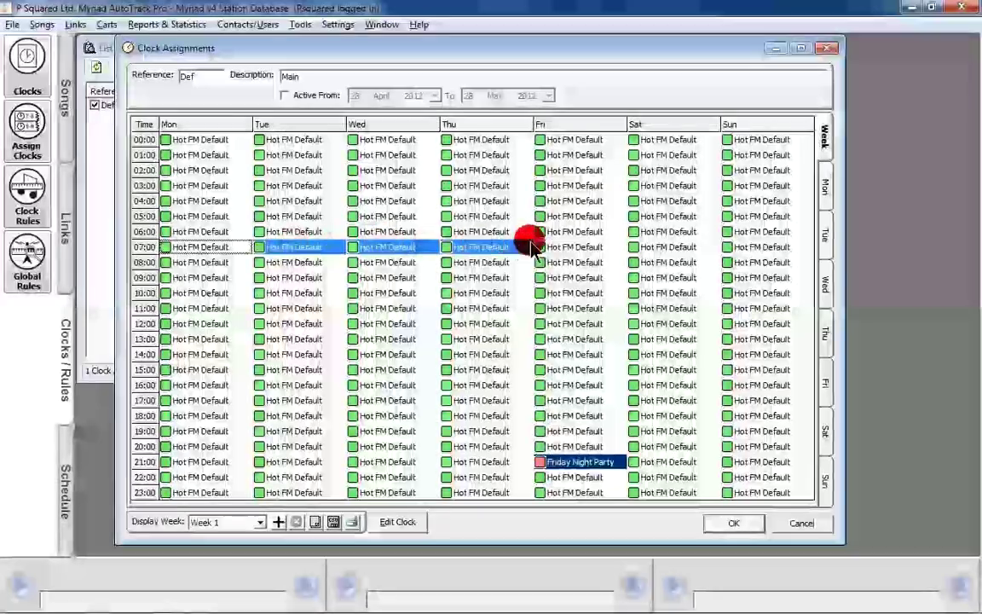
pyautogui.moveTo(761, 247); pyautogui.dragTo(763, 288)
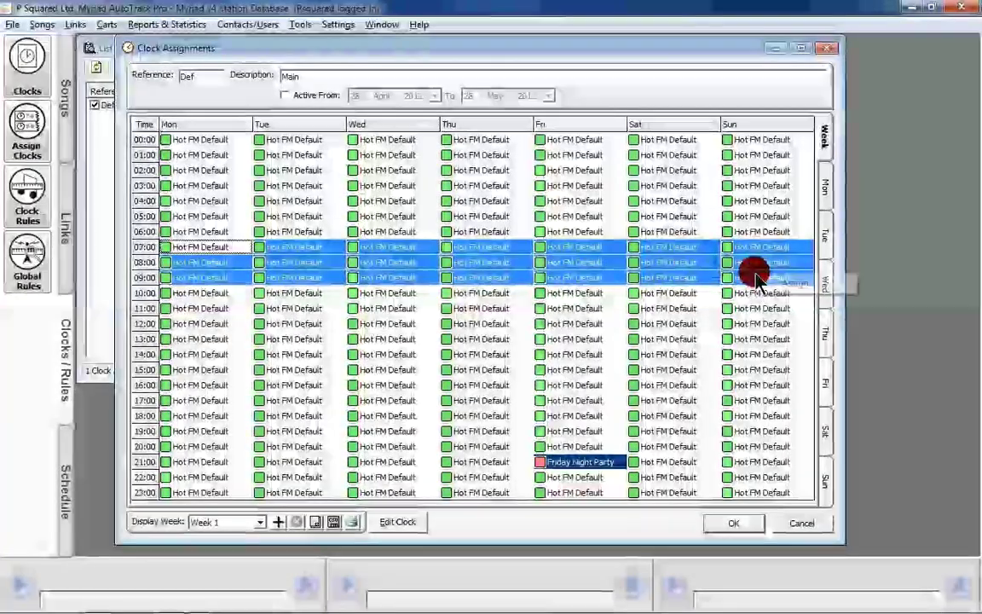
pyautogui.rightClick(765, 288)
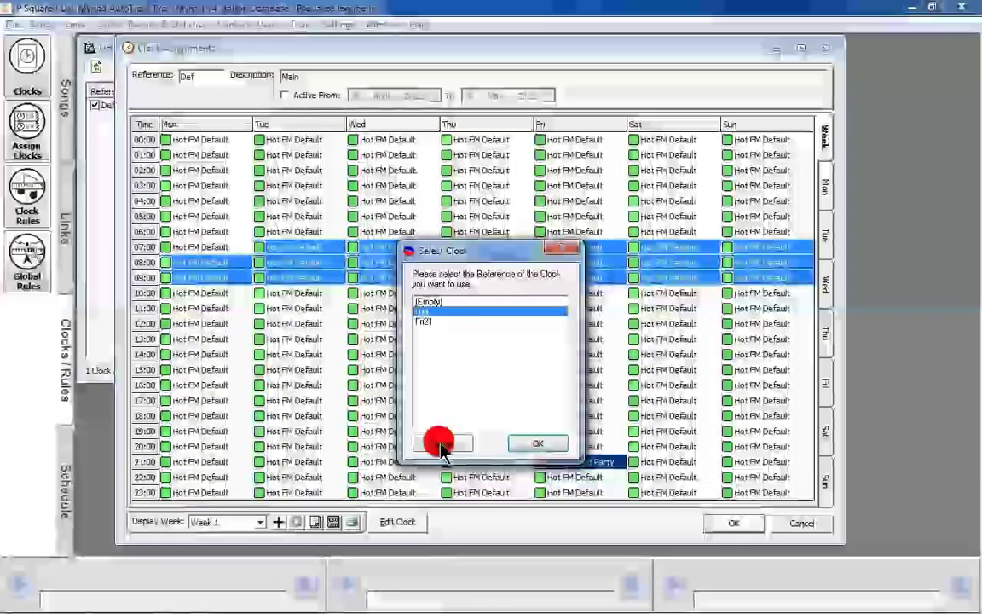
pyautogui.click(442, 444)
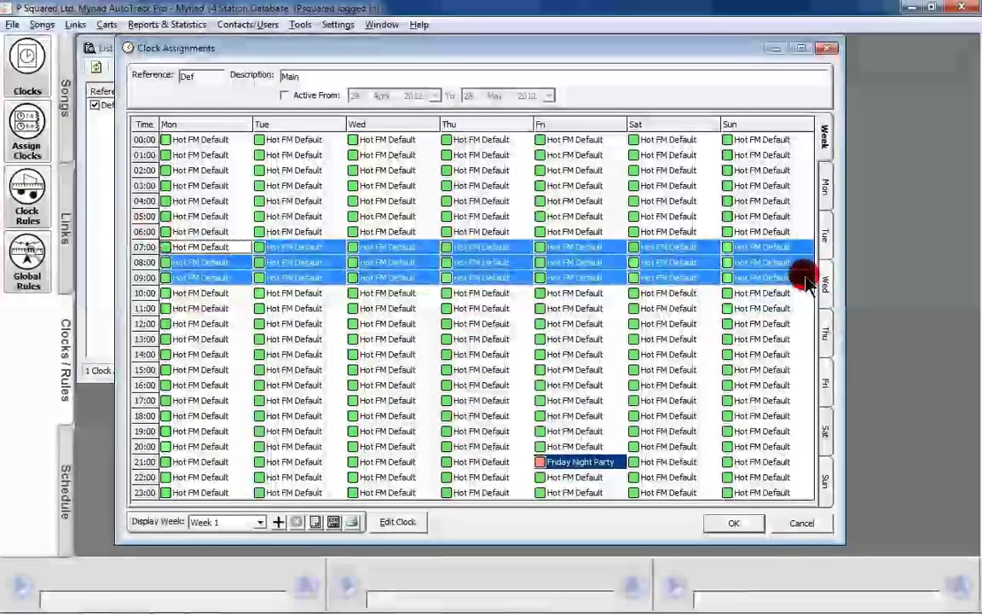
pyautogui.moveTo(805, 284); pyautogui.dragTo(234, 288)
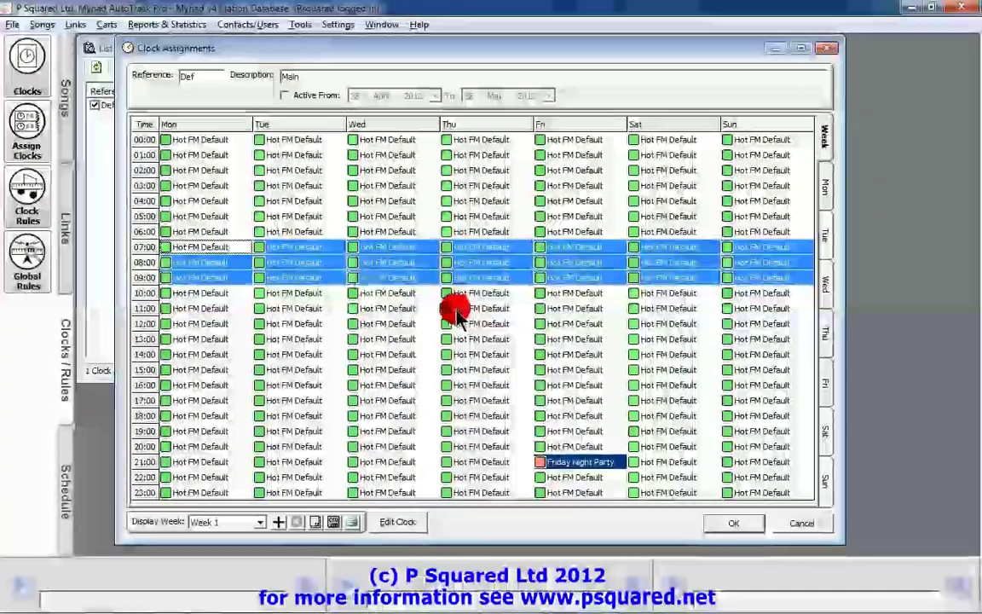
pyautogui.click(369, 278)
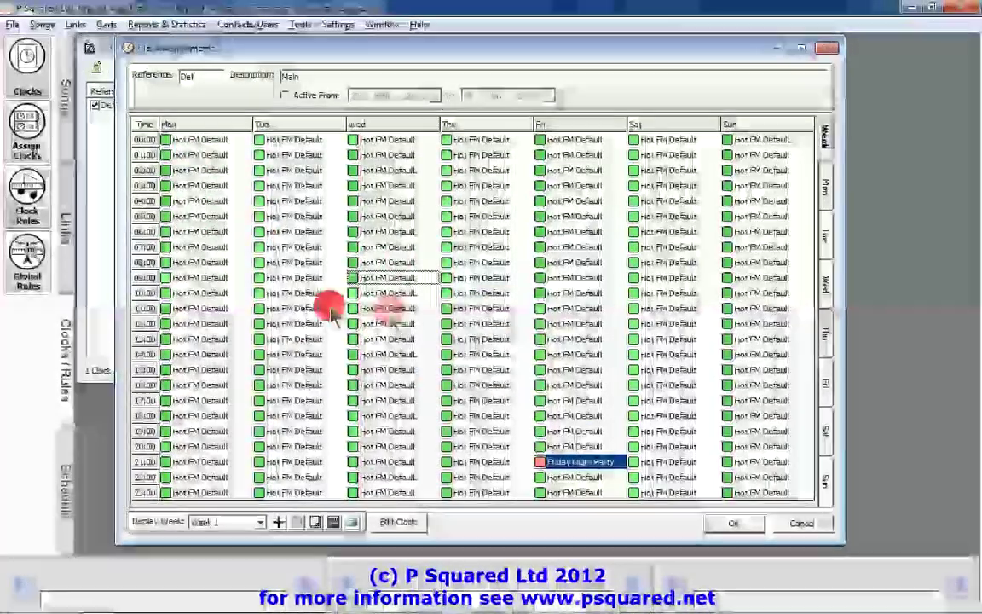
pyautogui.click(271, 215)
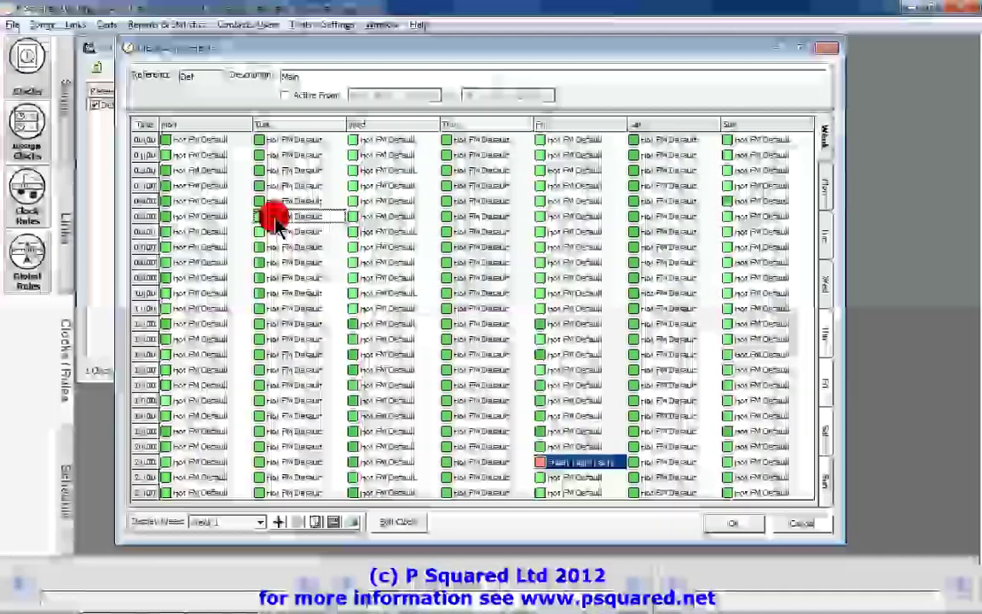
pyautogui.doubleClick(273, 216)
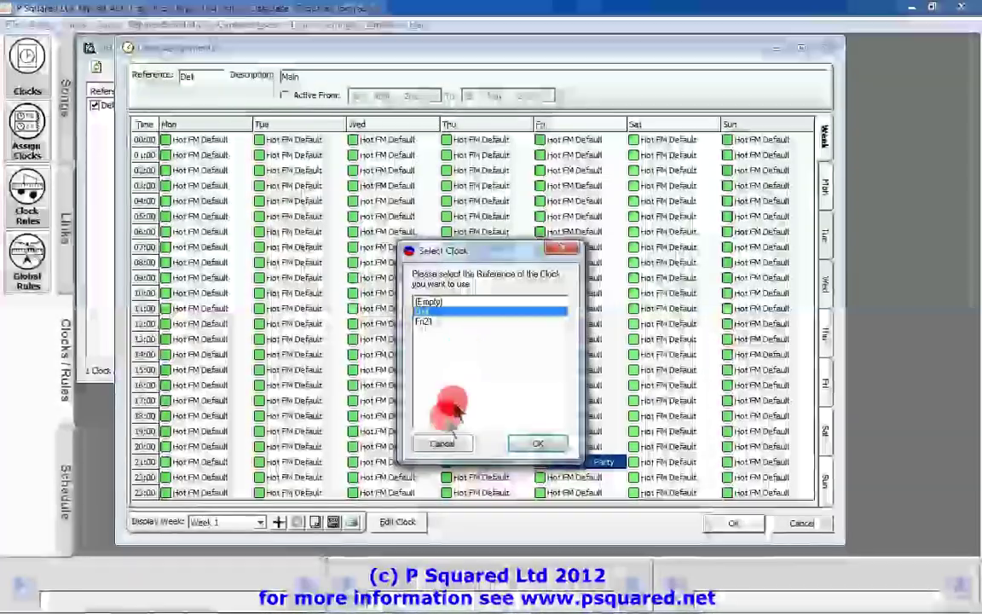
pyautogui.click(439, 442)
pyautogui.doubleClick(280, 243)
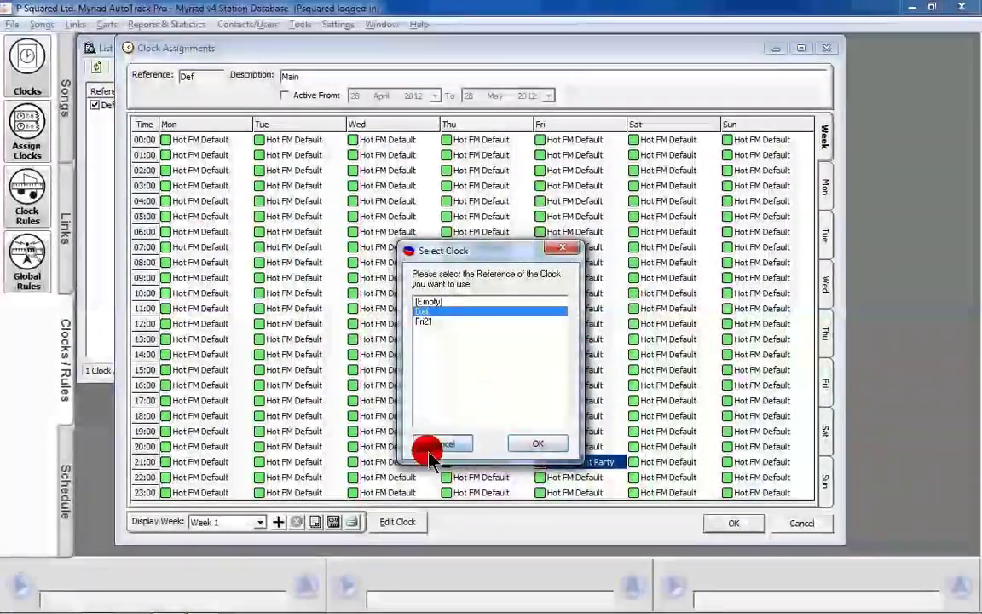
pyautogui.click(431, 444)
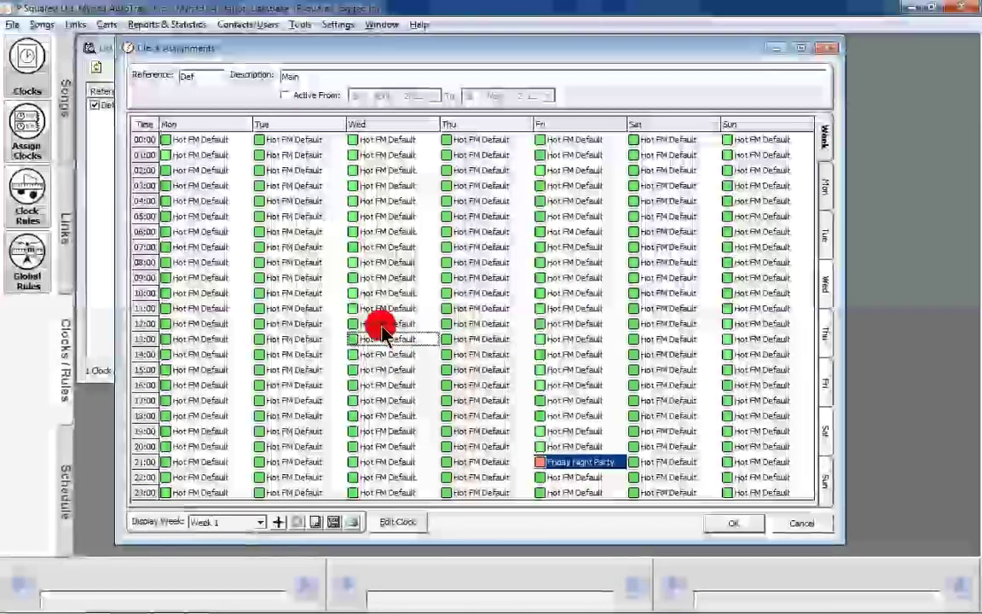
pyautogui.click(388, 523)
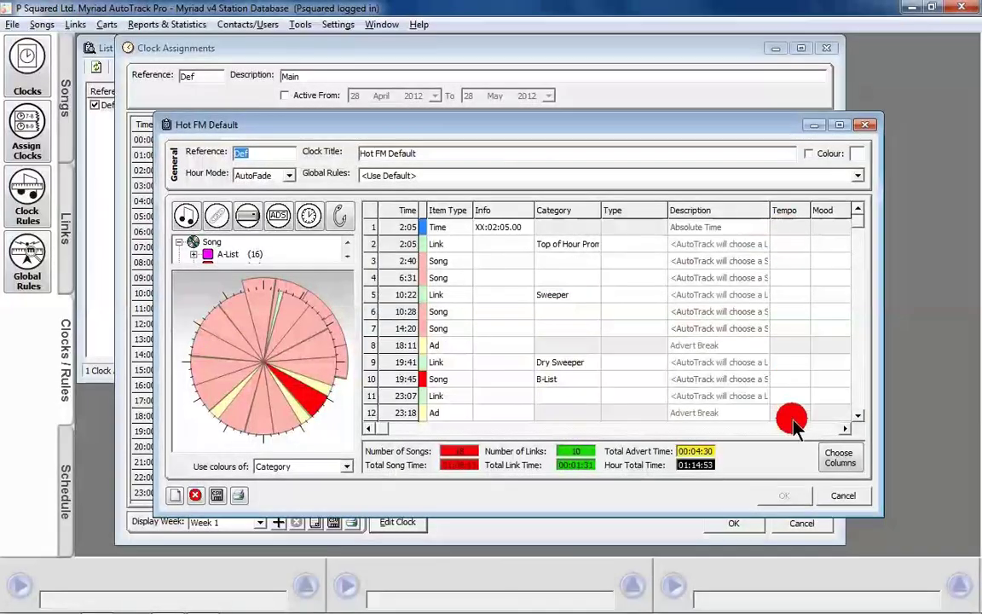
# - Cancel out of the Hot FM Default clock editor without saving changes
pyautogui.click(844, 495)
pyautogui.click(552, 463)
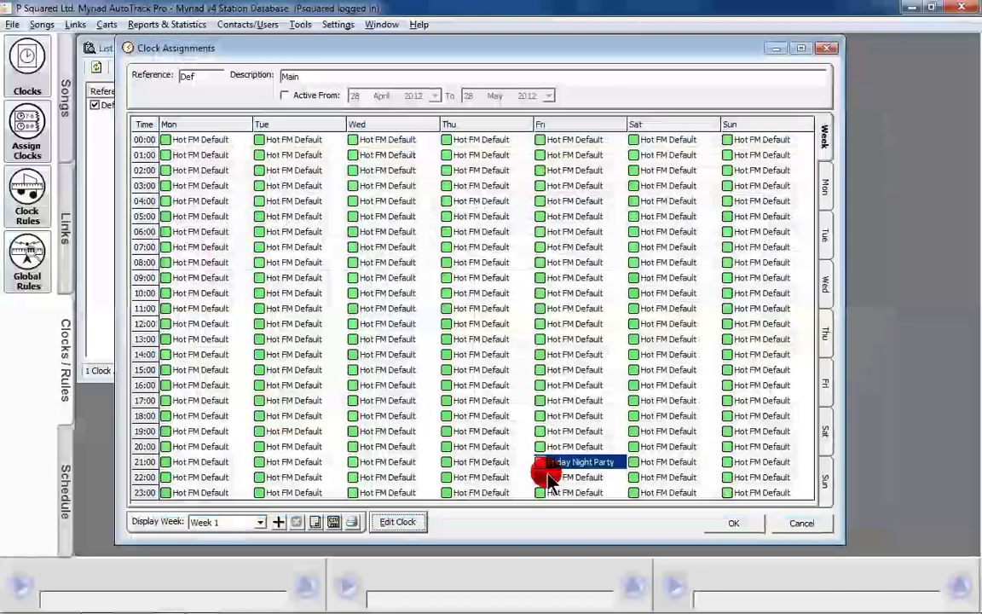